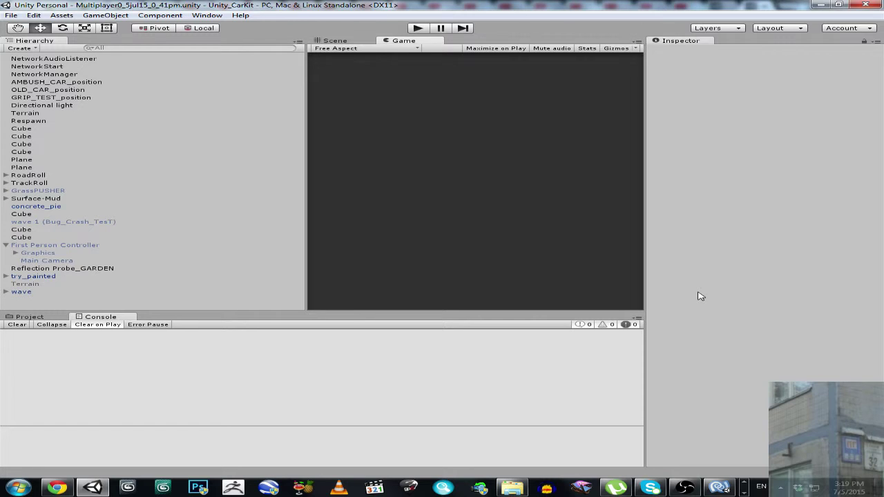
Play the car scene as LAN host and switch to the chase camera behind the blue BMW
{"action": "left_click", "coordinate": [418, 29]}
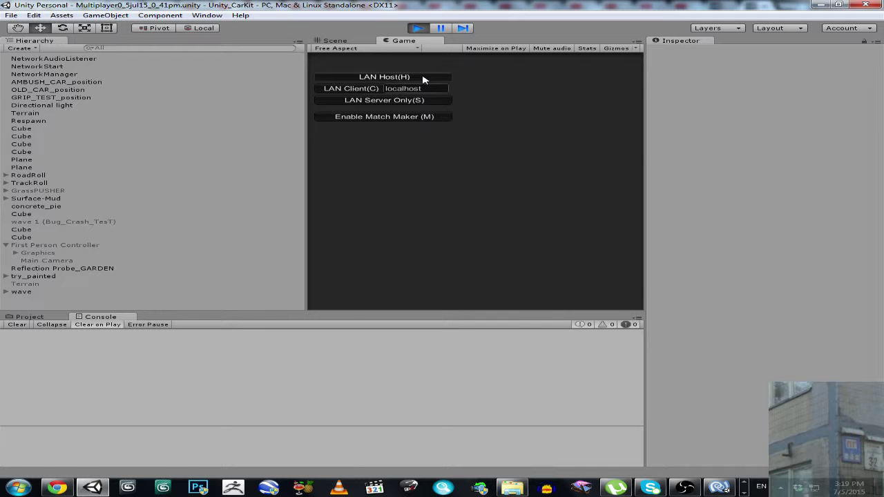
{"action": "left_click", "coordinate": [423, 78]}
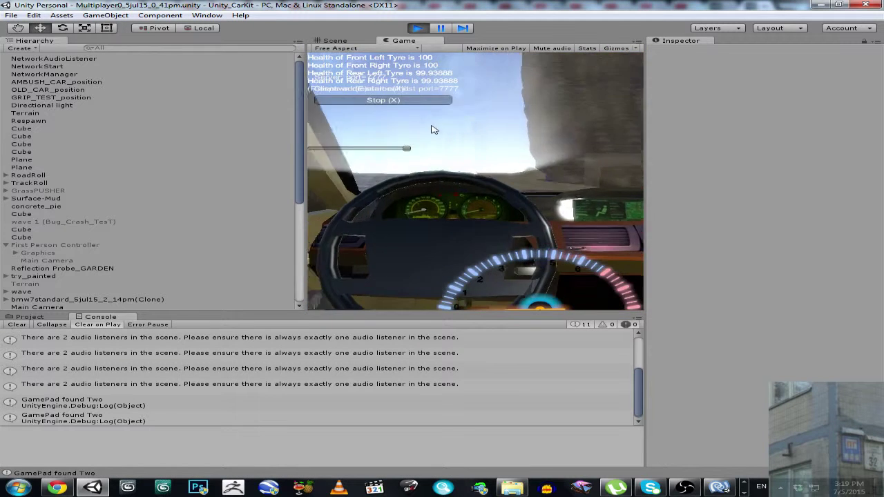
{"action": "key", "text": "c"}
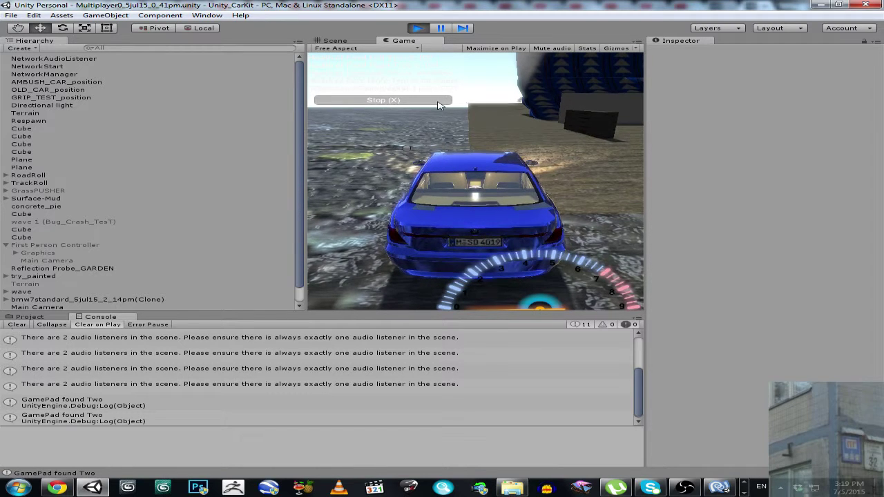
Stop and retry LAN hosting to trigger the StartServer listen failed error, inspect it, and exit play mode
{"action": "left_click", "coordinate": [404, 101]}
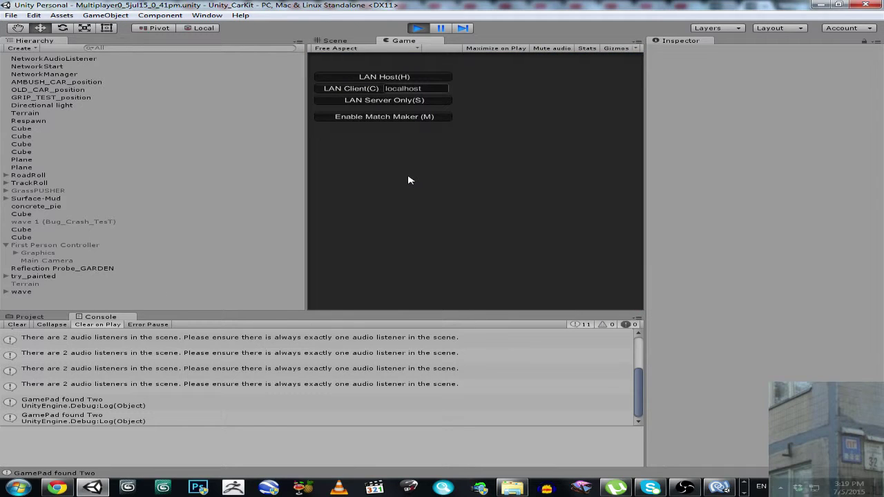
{"action": "left_click", "coordinate": [386, 76]}
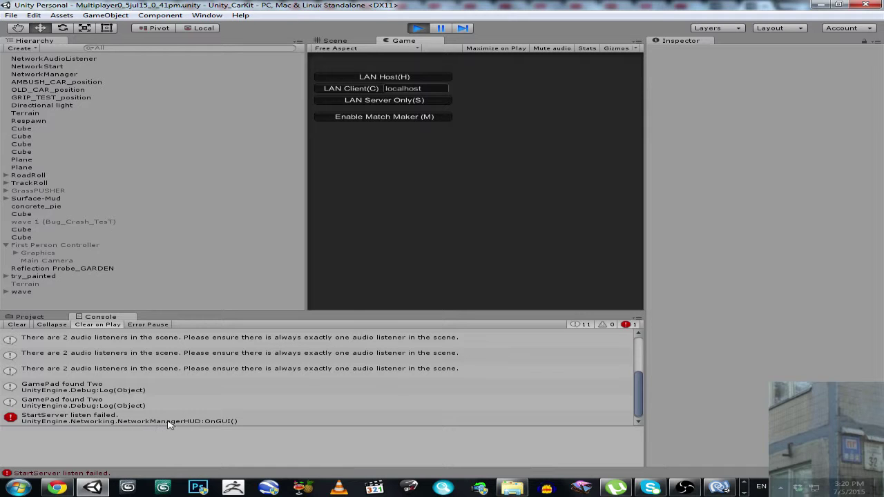
{"action": "left_click", "coordinate": [237, 423]}
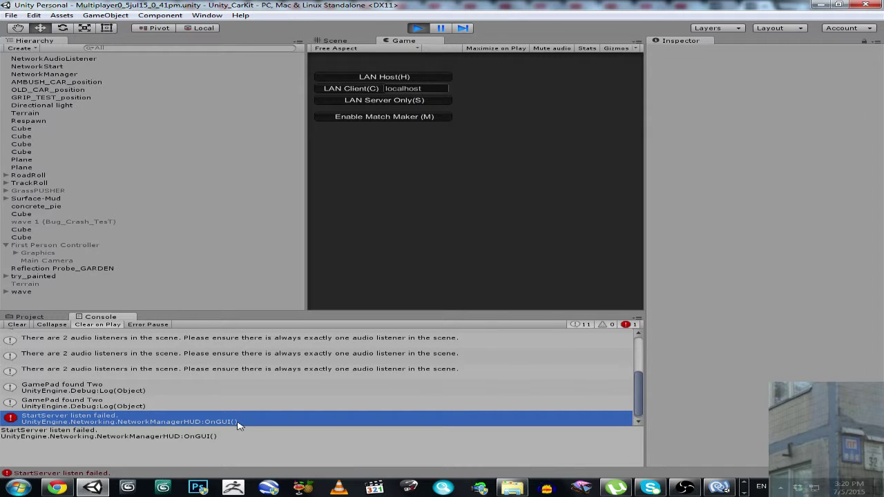
{"action": "left_click", "coordinate": [417, 28]}
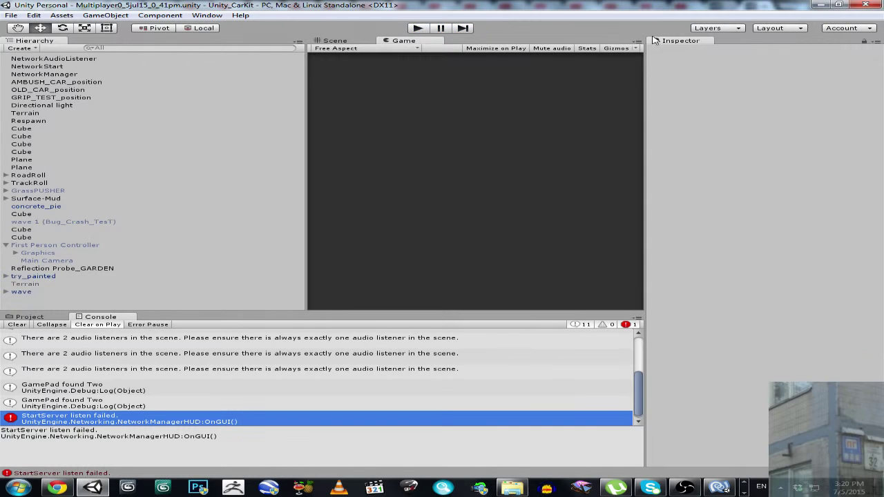
Minimize the editor, read the forum fix-in-5.1.1p2 thread, and view the Patch 5.1.1p3 release page
{"action": "left_click", "coordinate": [820, 4]}
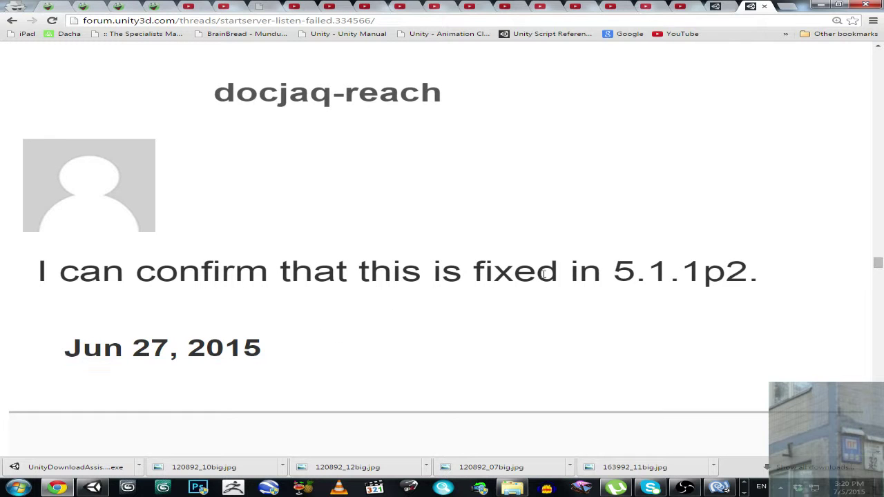
{"action": "left_click", "coordinate": [735, 6]}
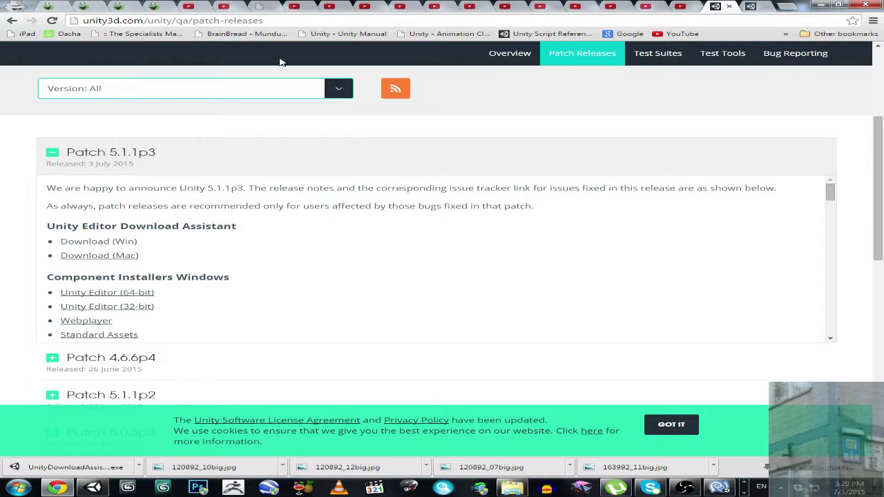
{"action": "left_click_drag", "start_coordinate": [268, 22], "coordinate": [72, 25]}
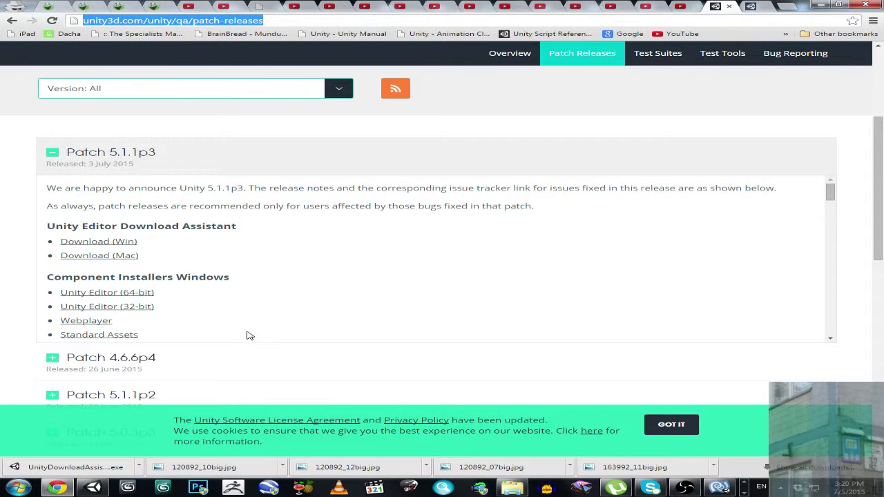
{"action": "left_click", "coordinate": [54, 153]}
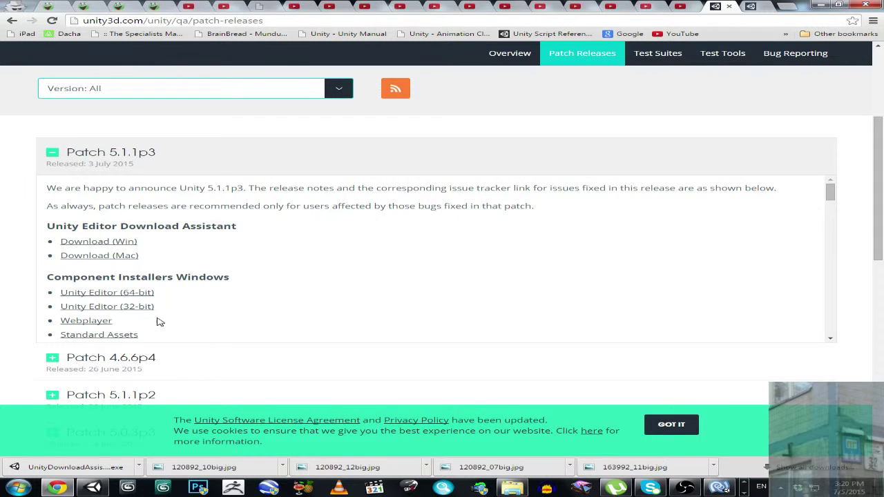
{"action": "left_click", "coordinate": [71, 245]}
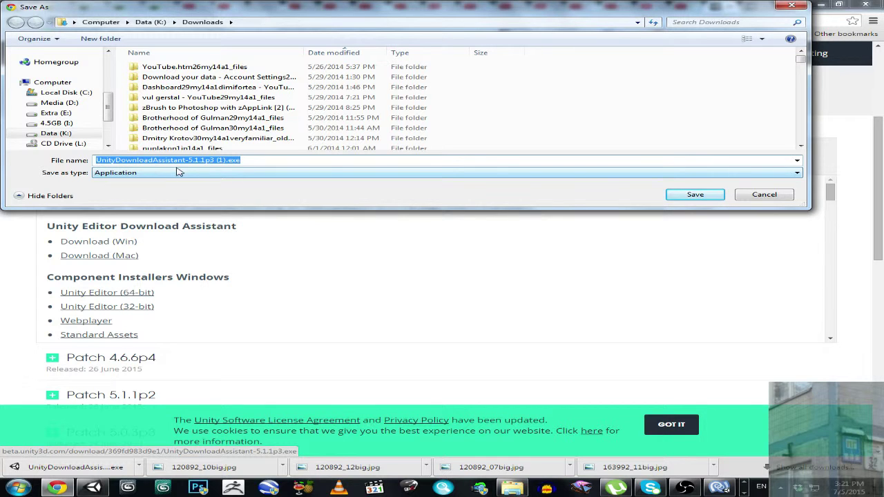
{"action": "left_click", "coordinate": [769, 197]}
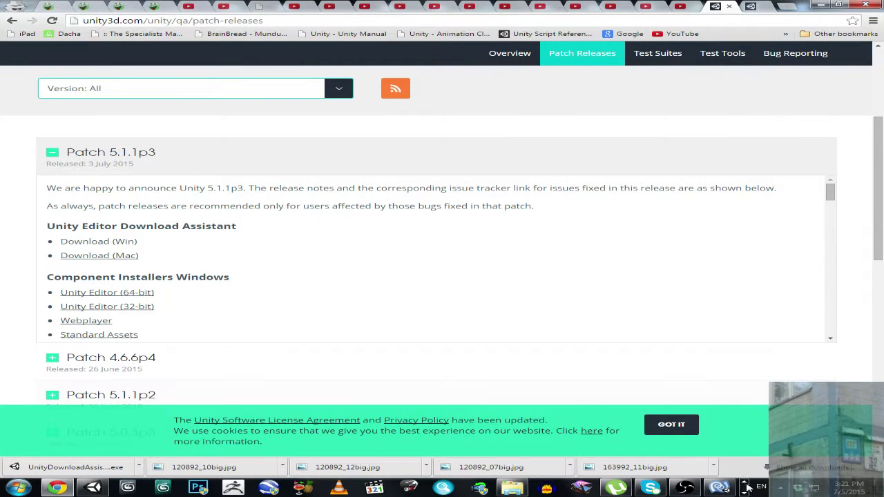
Accept the Unity 5.1.1p3, Web Player and Standard Assets components in the Download Assistant
{"action": "left_click", "coordinate": [73, 487]}
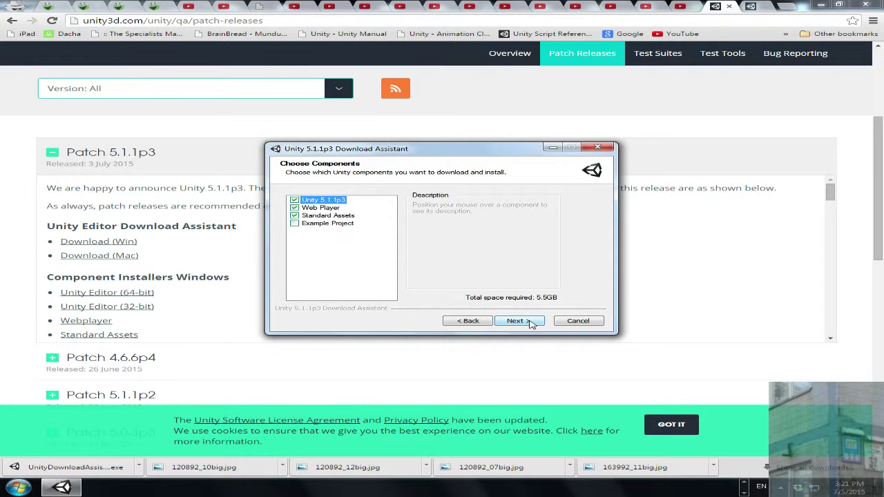
{"action": "left_click", "coordinate": [532, 323]}
{"action": "left_click", "coordinate": [530, 322]}
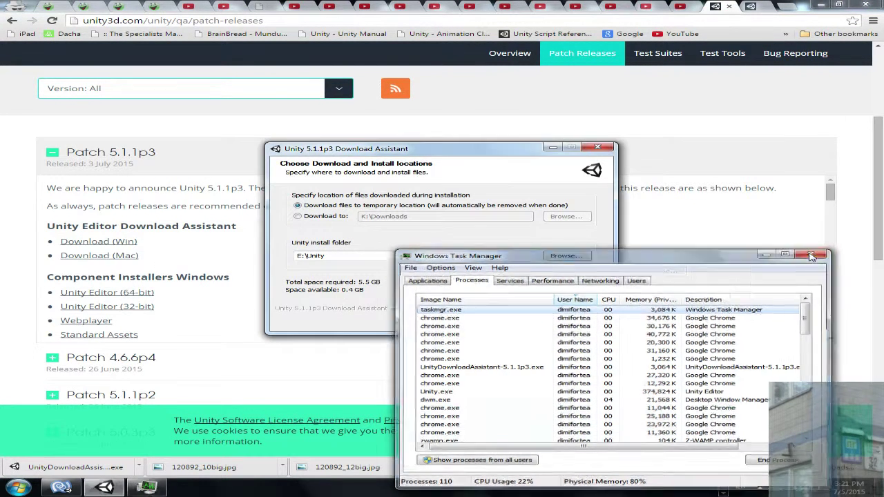
Close Task Manager, attempt the 5.1.1p3 install, and decline the low-disk-space warning
{"action": "left_click", "coordinate": [812, 255]}
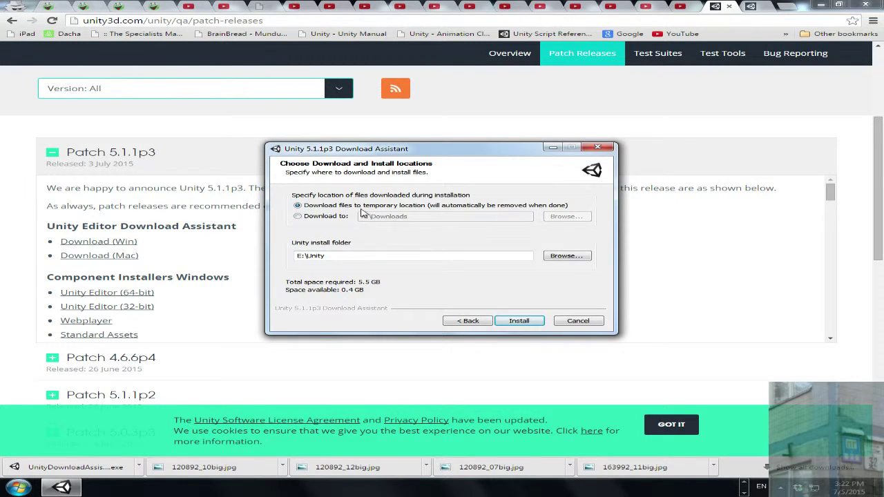
{"action": "left_click", "coordinate": [528, 321]}
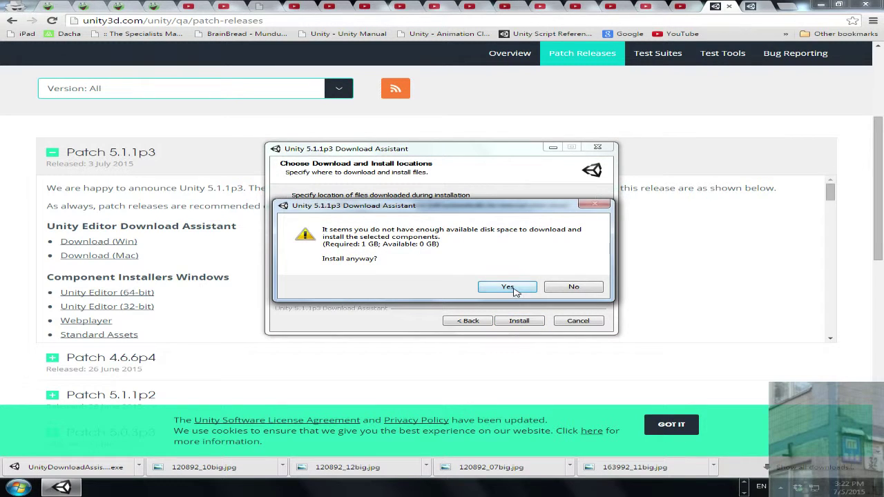
{"action": "left_click", "coordinate": [558, 291]}
{"action": "left_click", "coordinate": [18, 488]}
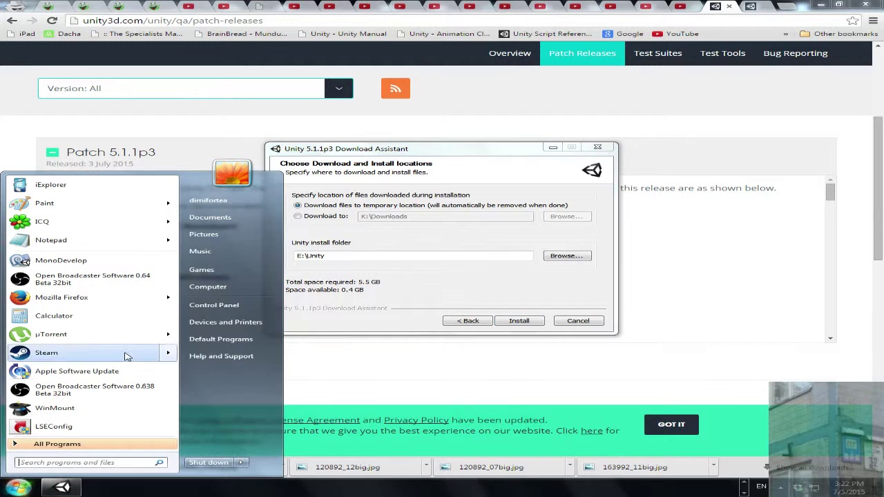
Dismiss Control Panel and open Computer, showing Extra (E:) with only 439 MB free of 285 GB
{"action": "left_click", "coordinate": [235, 306]}
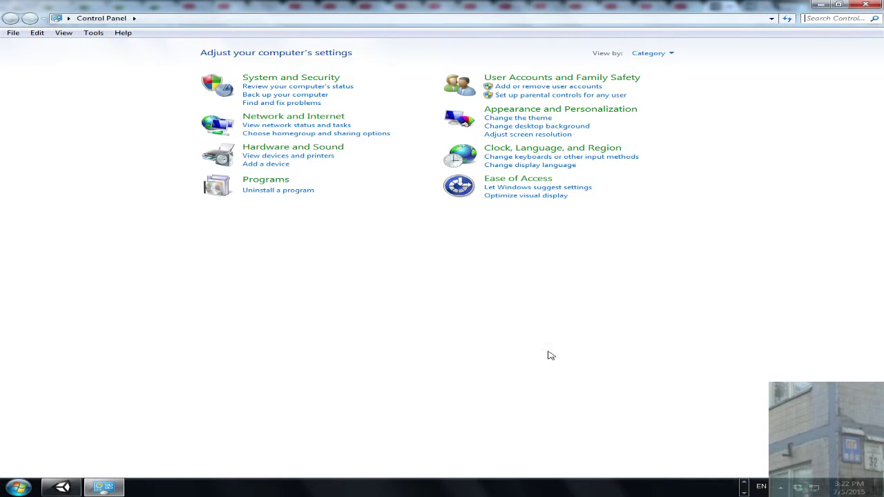
{"action": "left_click", "coordinate": [741, 489]}
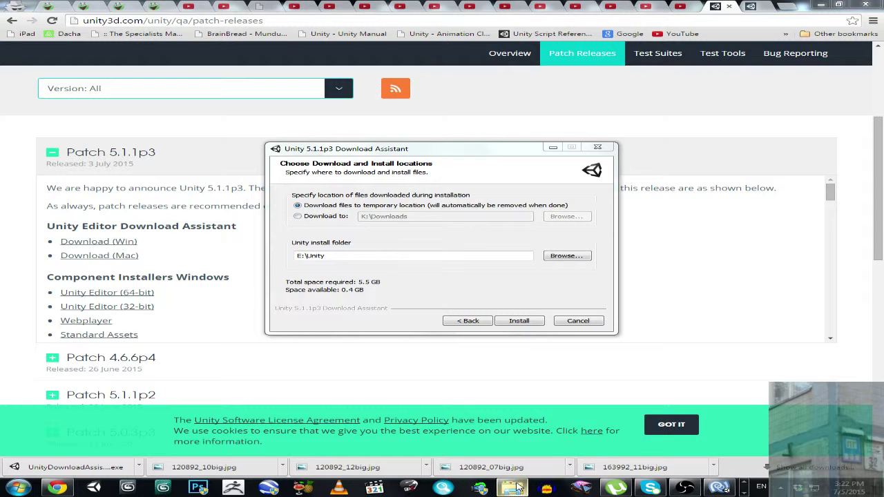
{"action": "key", "text": "super"}
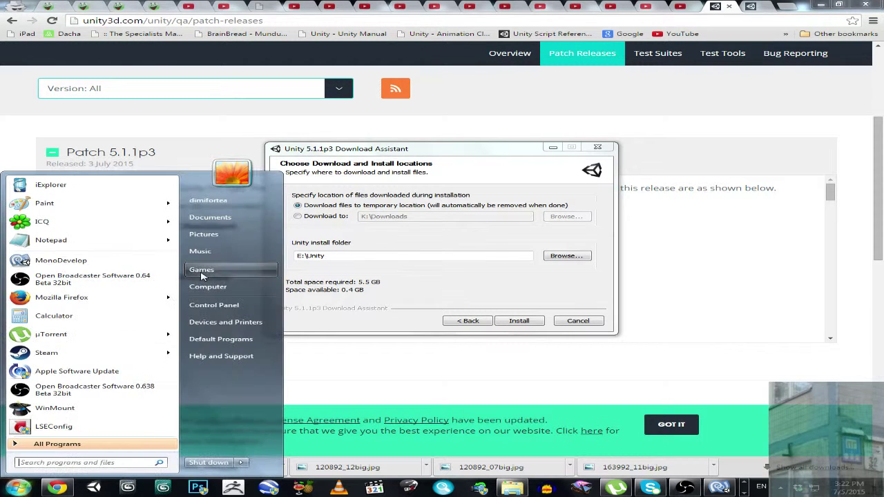
{"action": "left_click", "coordinate": [200, 290]}
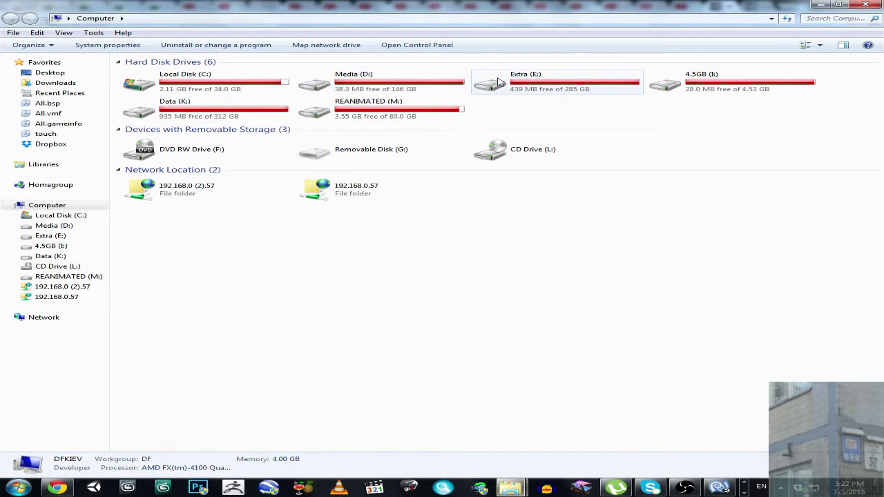
Browse to E:\Unity\Editor and run Uninstall.exe to remove Unity 5.1.1f1
{"action": "left_click", "coordinate": [499, 80]}
{"action": "double_click", "coordinate": [483, 81]}
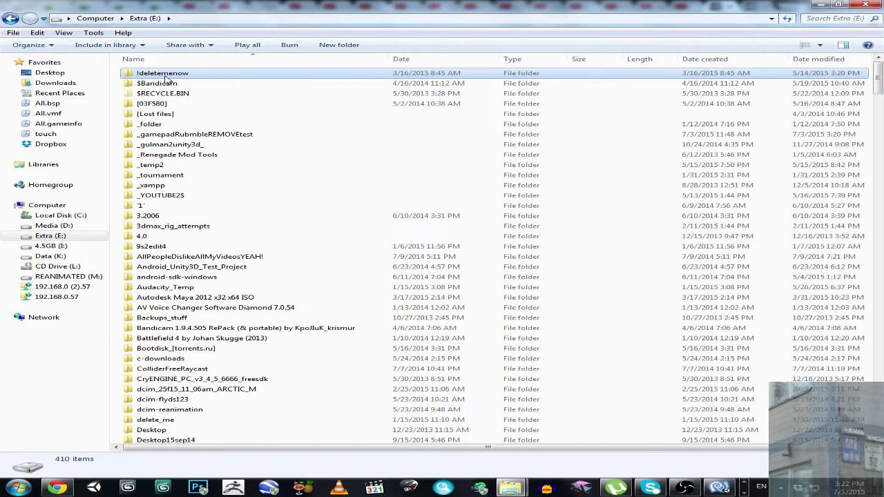
{"action": "key", "text": "u"}
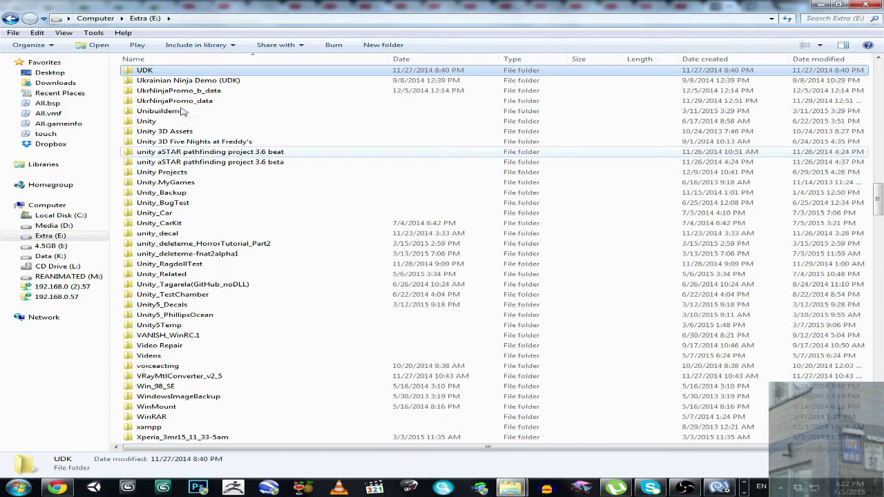
{"action": "left_click", "coordinate": [154, 122]}
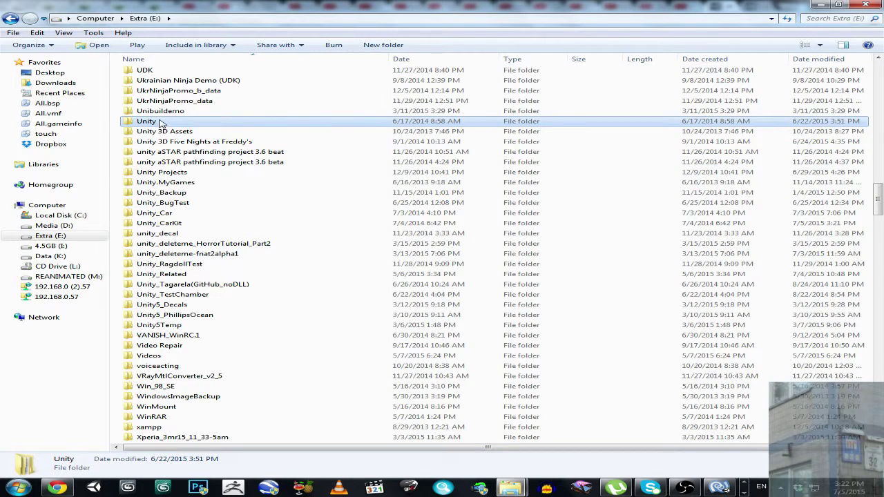
{"action": "double_click", "coordinate": [160, 122]}
{"action": "double_click", "coordinate": [150, 74]}
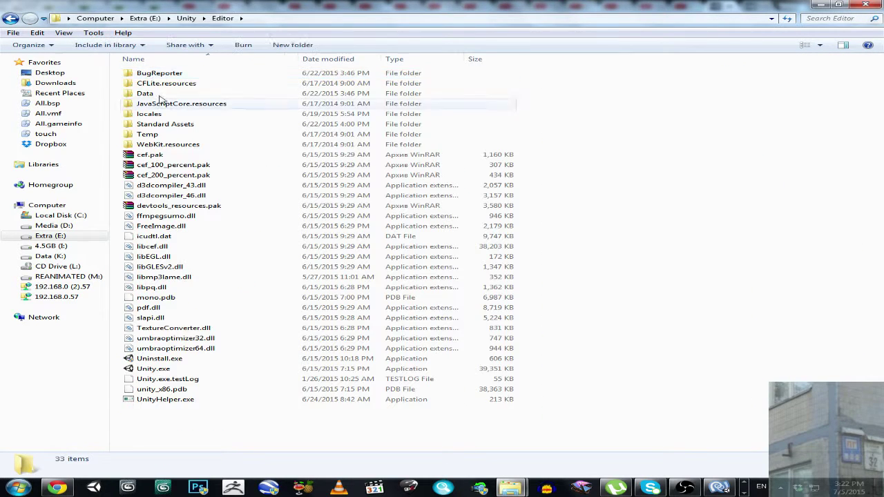
{"action": "left_click", "coordinate": [162, 360]}
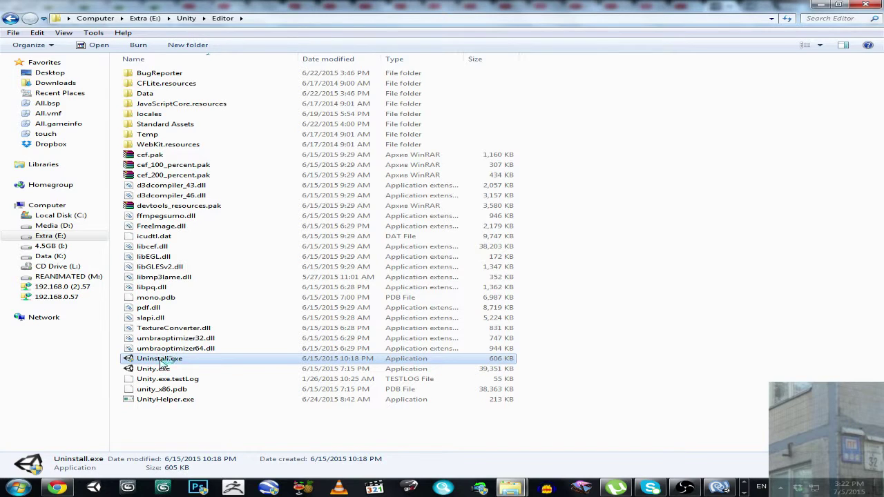
{"action": "double_click", "coordinate": [162, 360]}
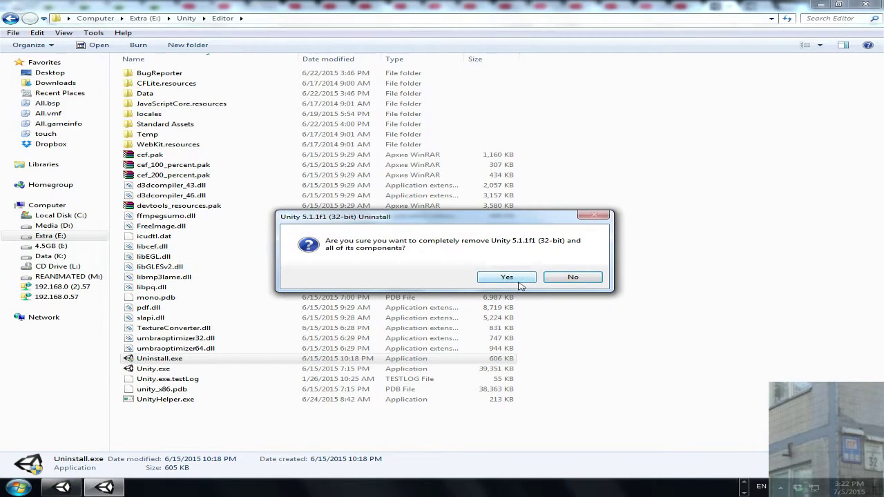
Confirm complete removal of Unity 5.1.1f1, move the progress window aside, and close the Editor folder
{"action": "left_click", "coordinate": [519, 280]}
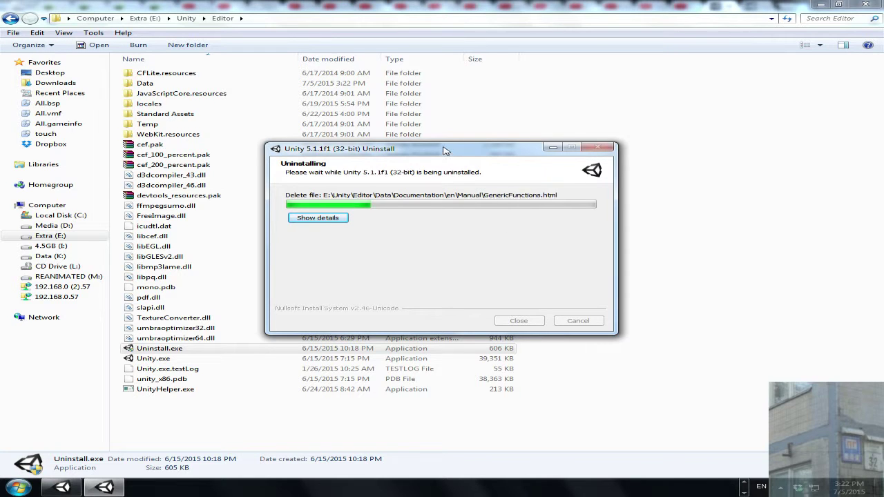
{"action": "left_click_drag", "start_coordinate": [444, 151], "coordinate": [591, 238]}
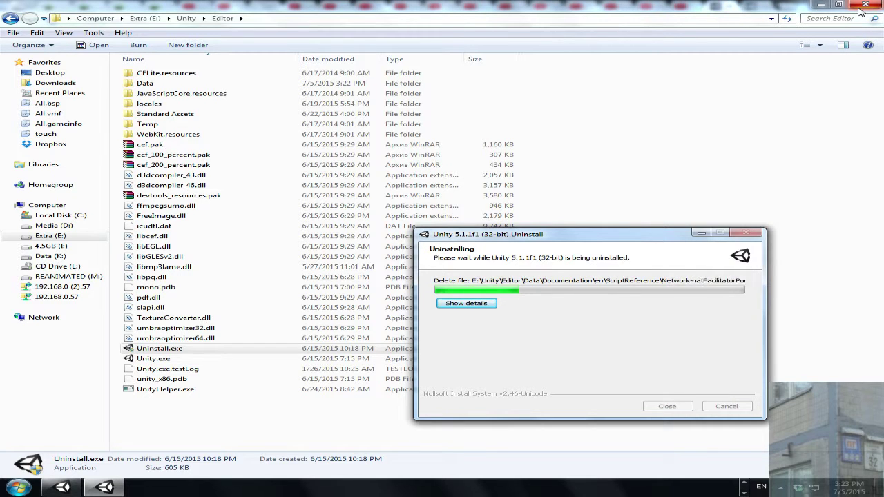
{"action": "left_click", "coordinate": [864, 6]}
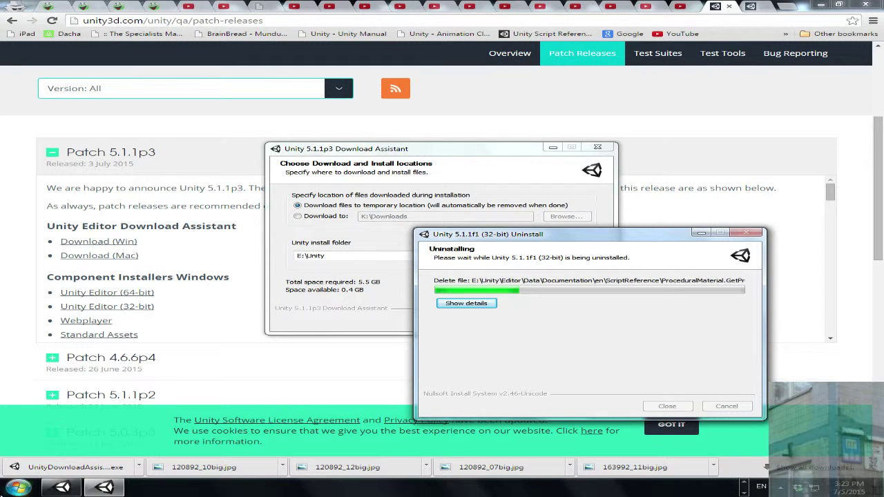
Check Extra (E:) free space in Computer (594 MB), then bring the uninstall progress window forward
{"action": "left_click", "coordinate": [18, 487]}
{"action": "left_click", "coordinate": [220, 287]}
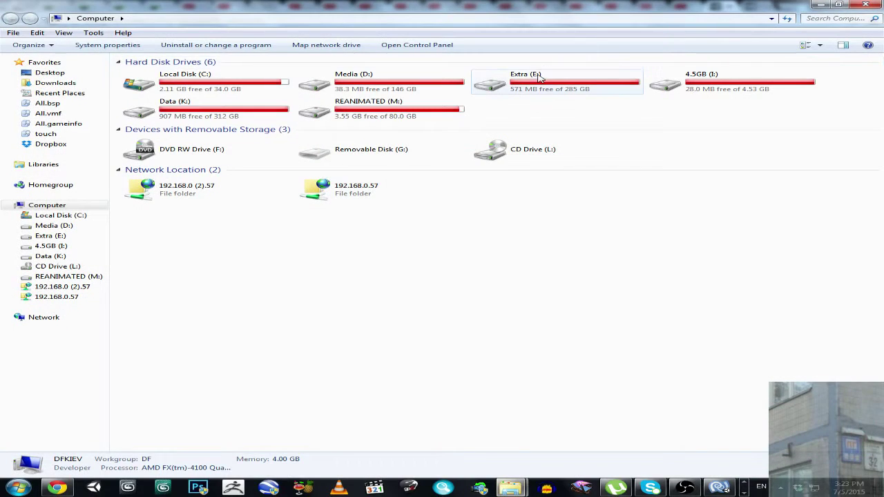
{"action": "left_click", "coordinate": [539, 78]}
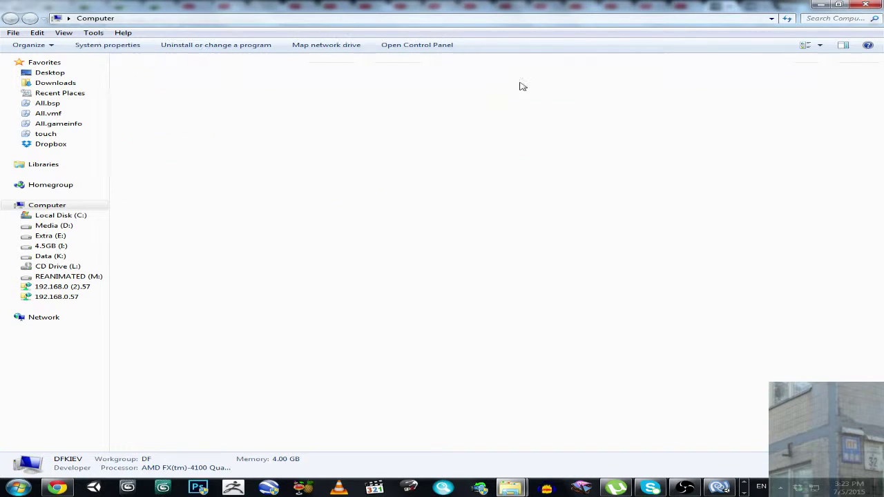
{"action": "left_click", "coordinate": [545, 88]}
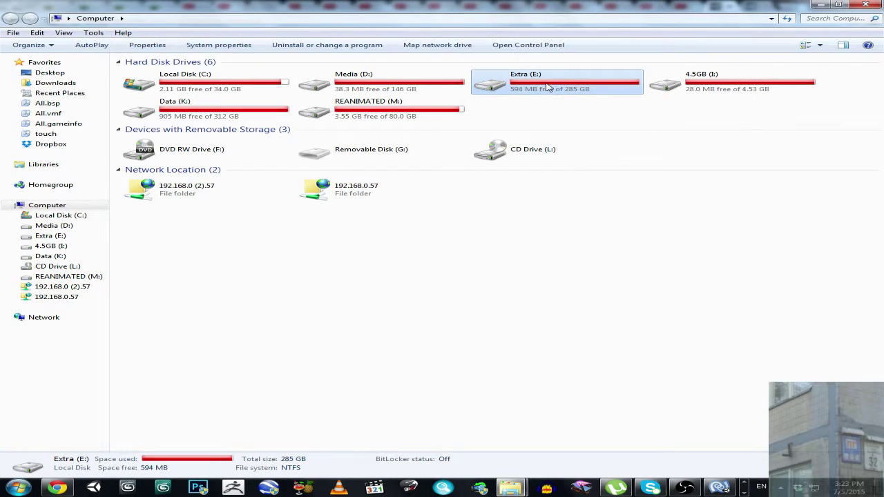
{"action": "left_click", "coordinate": [868, 6]}
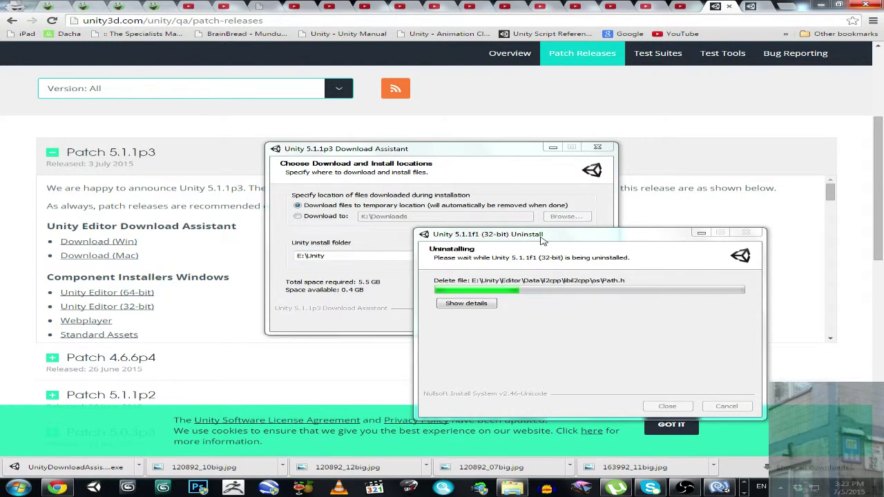
{"action": "left_click", "coordinate": [442, 151]}
{"action": "left_click", "coordinate": [673, 239]}
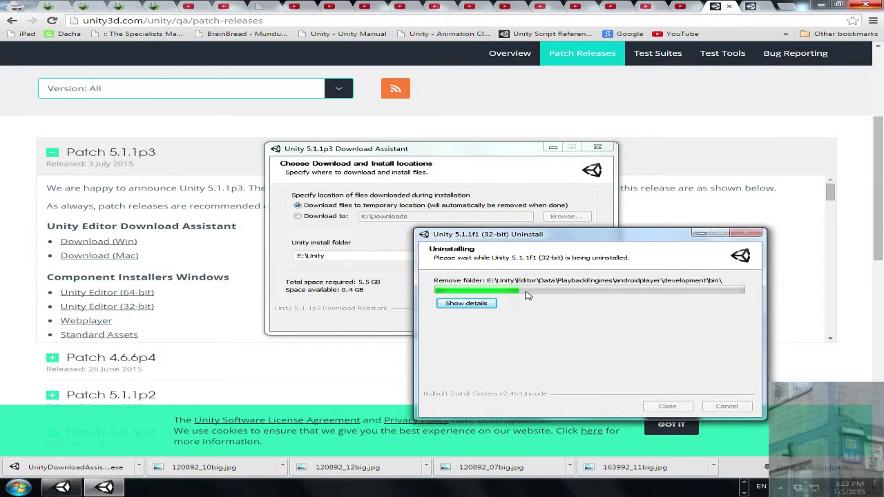
Recheck Extra (E:) free space twice as it climbs to about 5.07 GB
{"action": "left_click", "coordinate": [7, 489]}
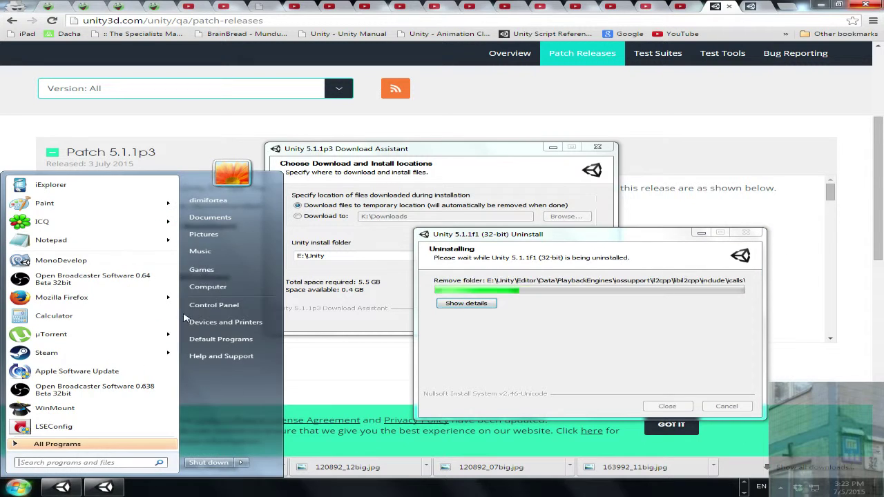
{"action": "left_click", "coordinate": [207, 288]}
{"action": "left_click", "coordinate": [550, 88]}
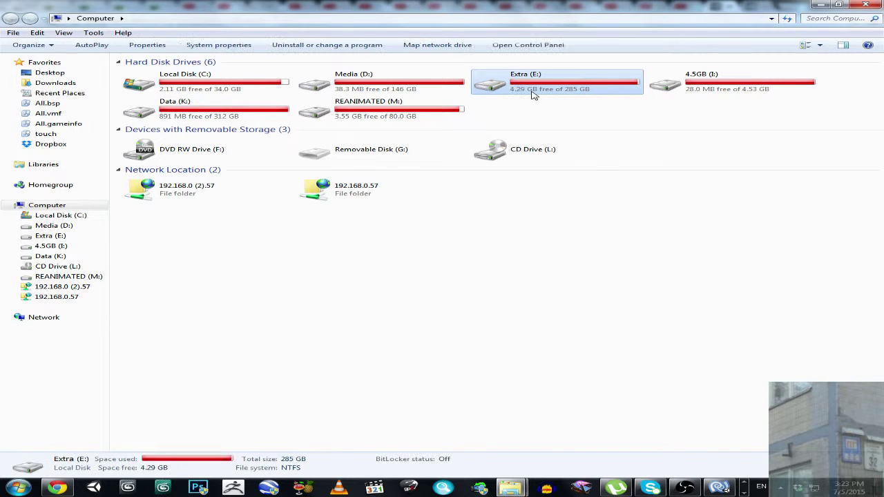
{"action": "left_click", "coordinate": [865, 4]}
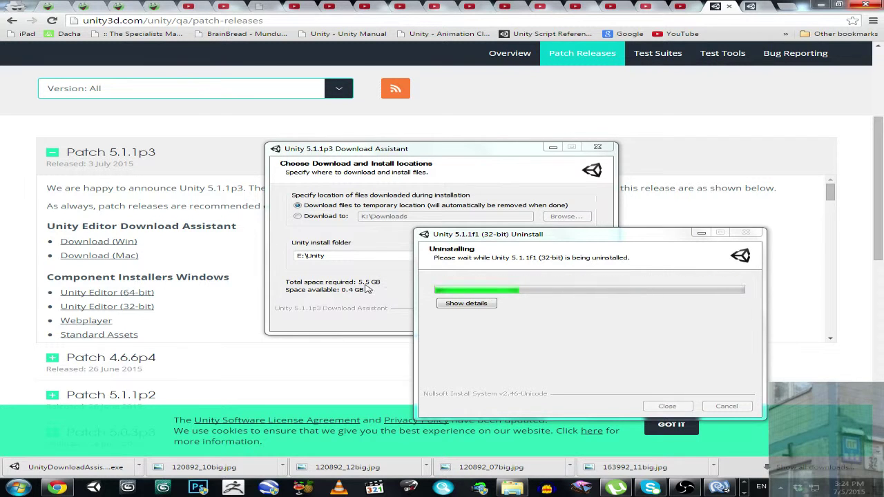
{"action": "left_click", "coordinate": [17, 487]}
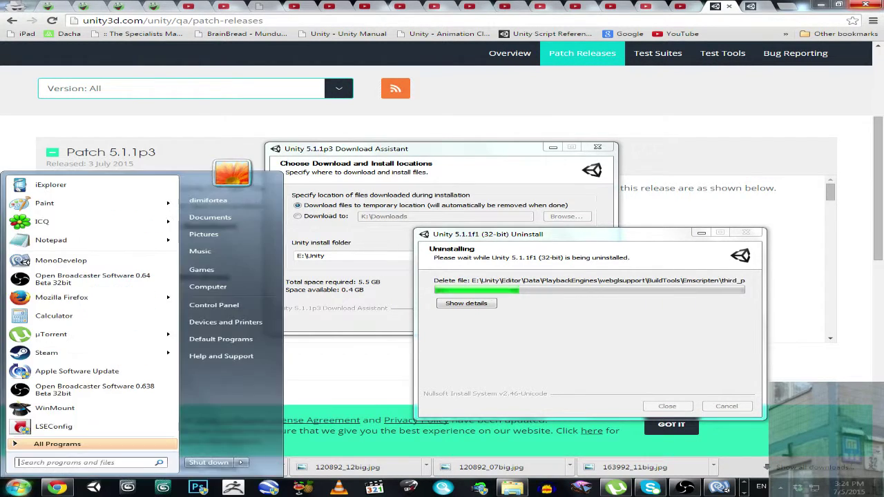
{"action": "left_click", "coordinate": [207, 288]}
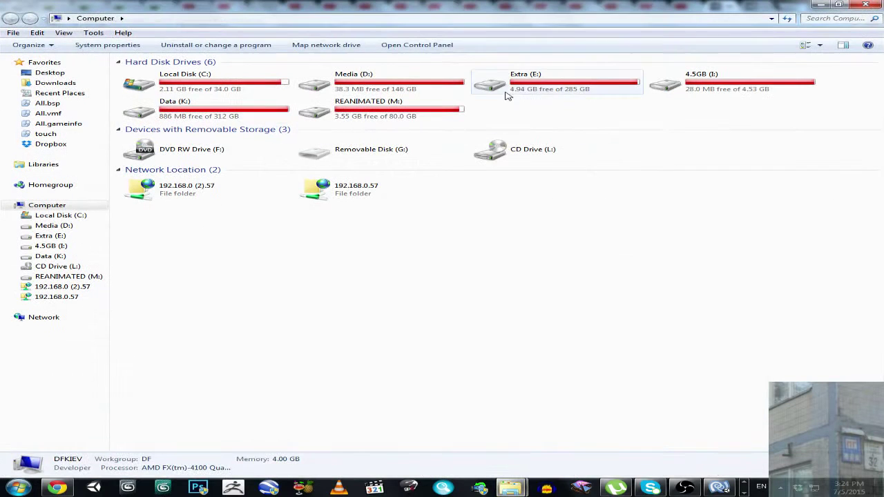
{"action": "left_click", "coordinate": [506, 97]}
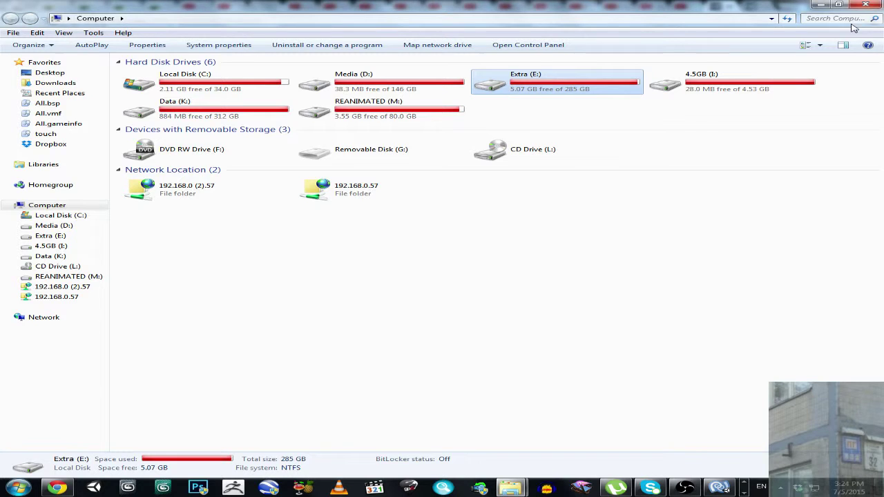
{"action": "left_click", "coordinate": [860, 5]}
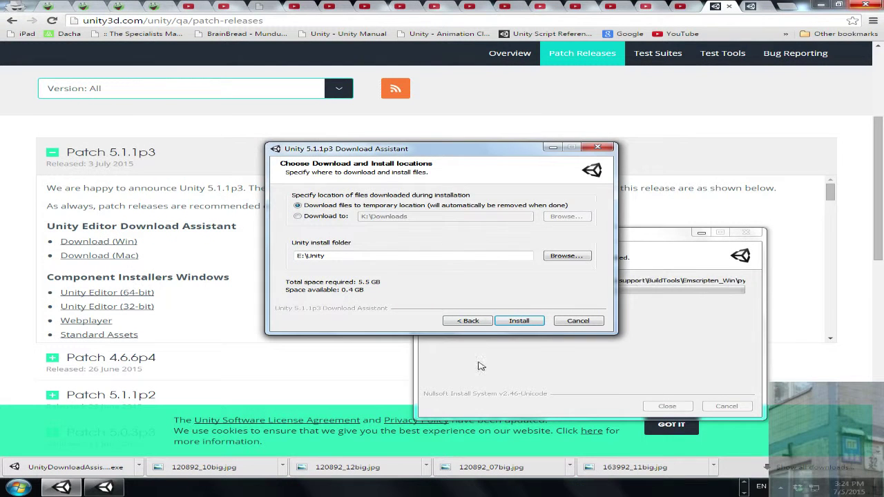
Start the Unity 5.1.1p3 download and install into E:\Unity while the uninstaller finishes
{"action": "left_click", "coordinate": [518, 321]}
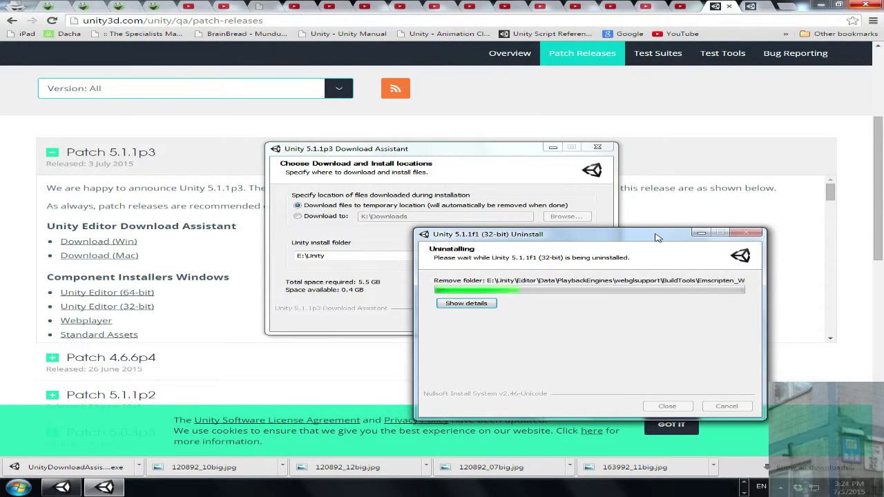
{"action": "left_click", "coordinate": [506, 156]}
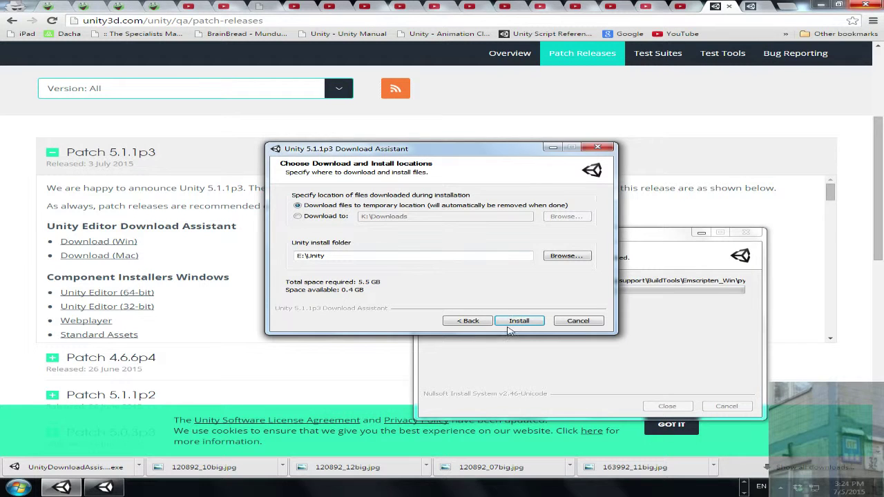
{"action": "left_click", "coordinate": [515, 323]}
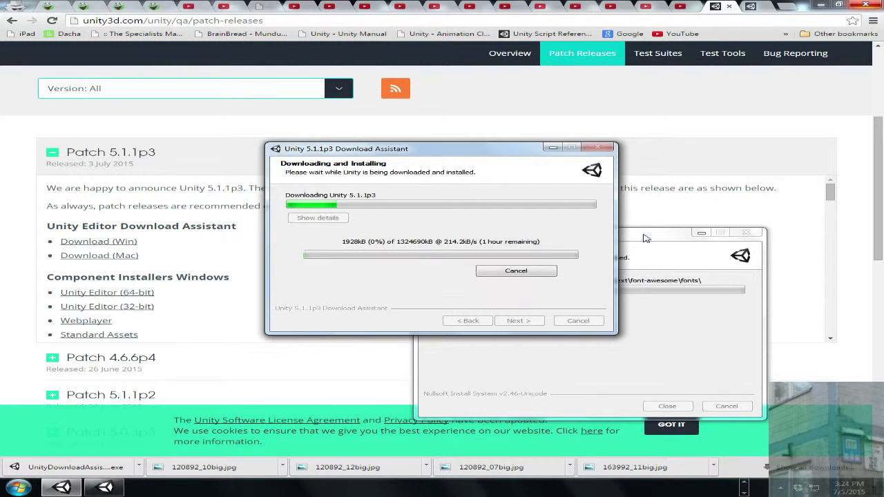
{"action": "left_click", "coordinate": [644, 239]}
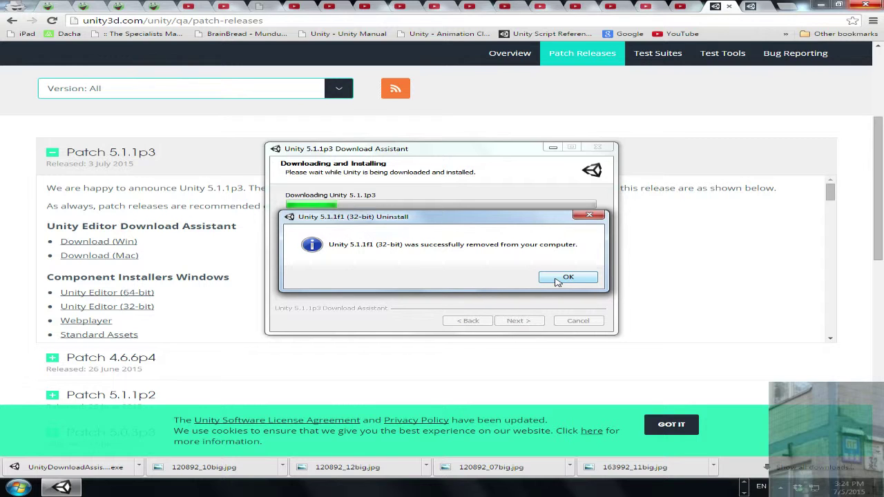
Dismiss the Unity 5.1.1f1 removal notice and move the Download Assistant window slightly lower
{"action": "left_click", "coordinate": [558, 282]}
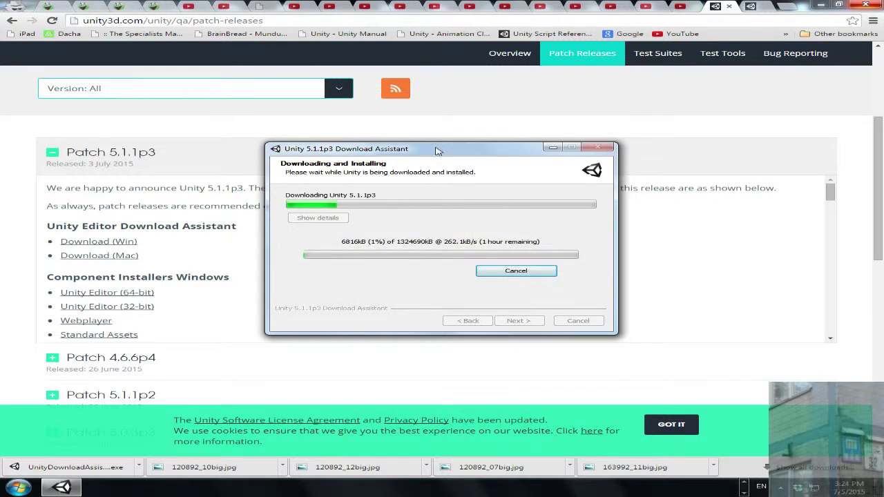
{"action": "left_click_drag", "start_coordinate": [437, 151], "coordinate": [442, 173]}
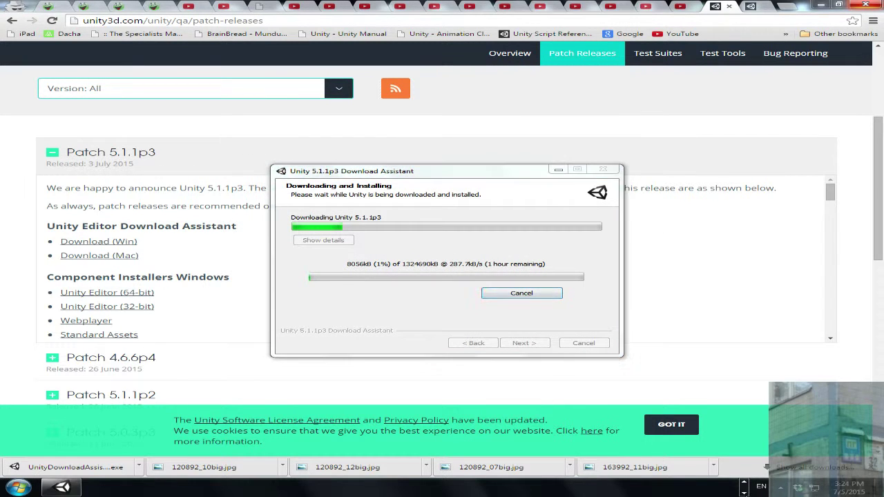